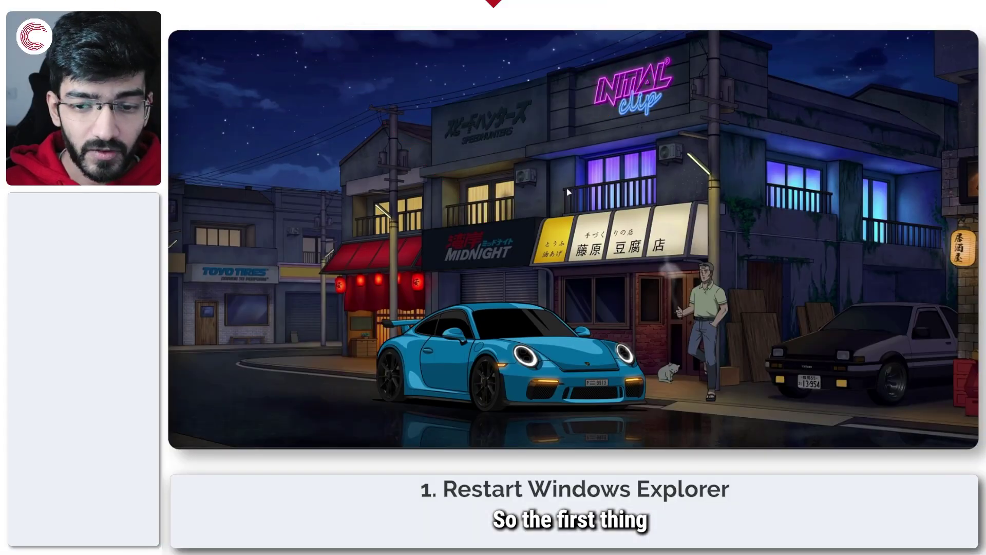
Step: Open Task Manager from Win+X, search processes for 'windows', and bring up Windows Explorer's actions
{"action": "key", "text": "super+x"}
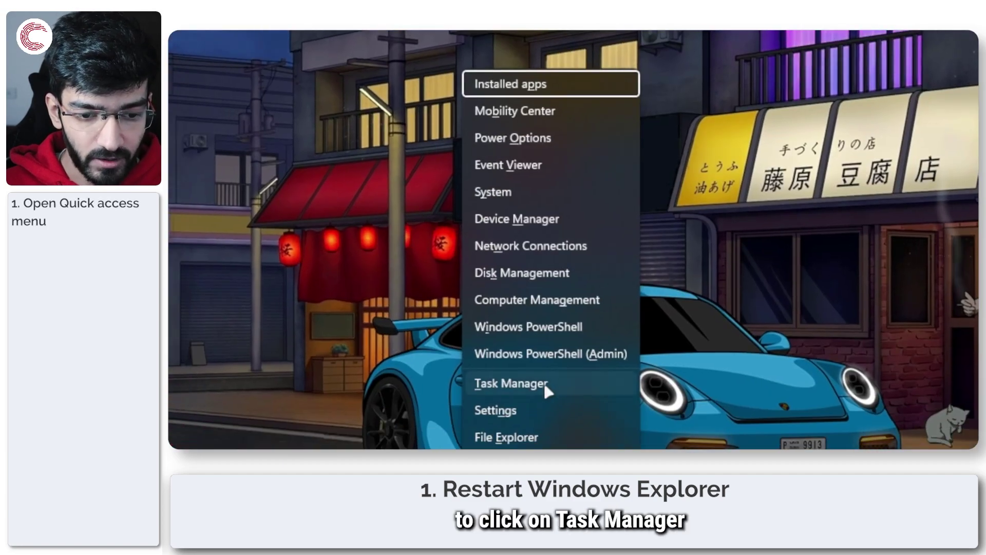
{"action": "left_click", "coordinate": [543, 381]}
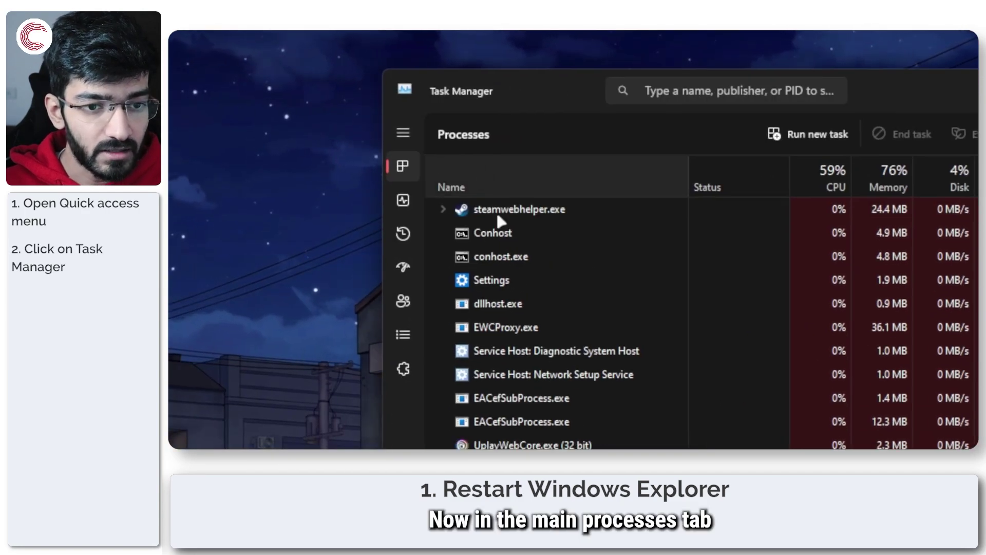
{"action": "scroll", "coordinate": [530, 167], "scroll_direction": "up", "scroll_amount": 5}
{"action": "scroll", "coordinate": [529, 167], "scroll_direction": "up", "scroll_amount": 5}
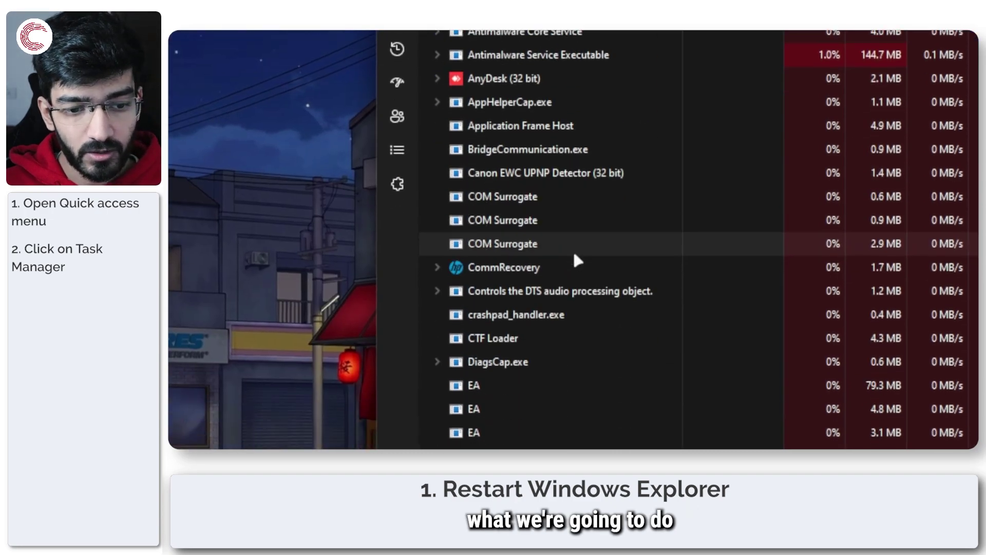
{"action": "scroll", "coordinate": [572, 250], "scroll_direction": "down", "scroll_amount": 3}
{"action": "scroll", "coordinate": [572, 250], "scroll_direction": "down", "scroll_amount": 3}
{"action": "scroll", "coordinate": [573, 250], "scroll_direction": "down", "scroll_amount": 3}
{"action": "scroll", "coordinate": [572, 250], "scroll_direction": "down", "scroll_amount": 3}
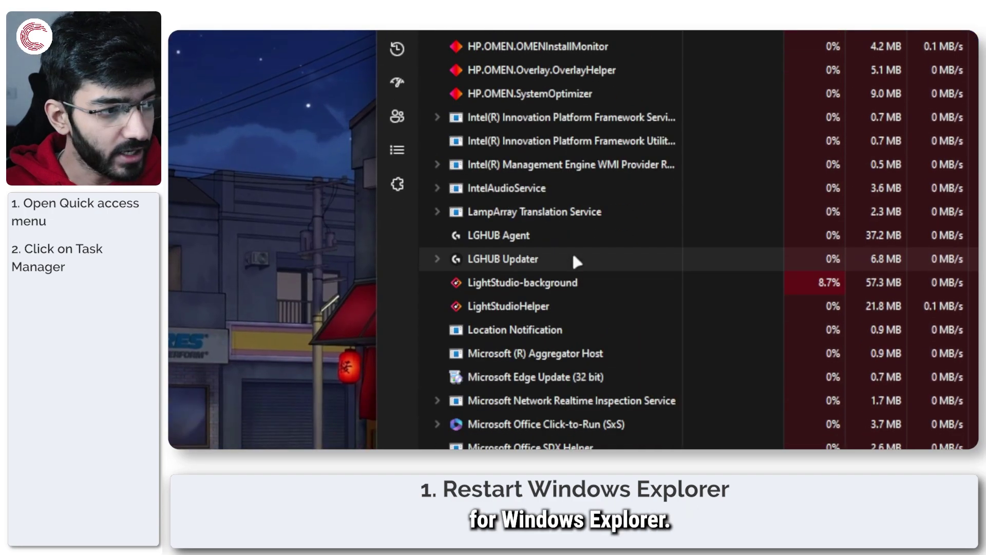
{"action": "scroll", "coordinate": [573, 252], "scroll_direction": "down", "scroll_amount": 2}
{"action": "left_click", "coordinate": [564, 96]}
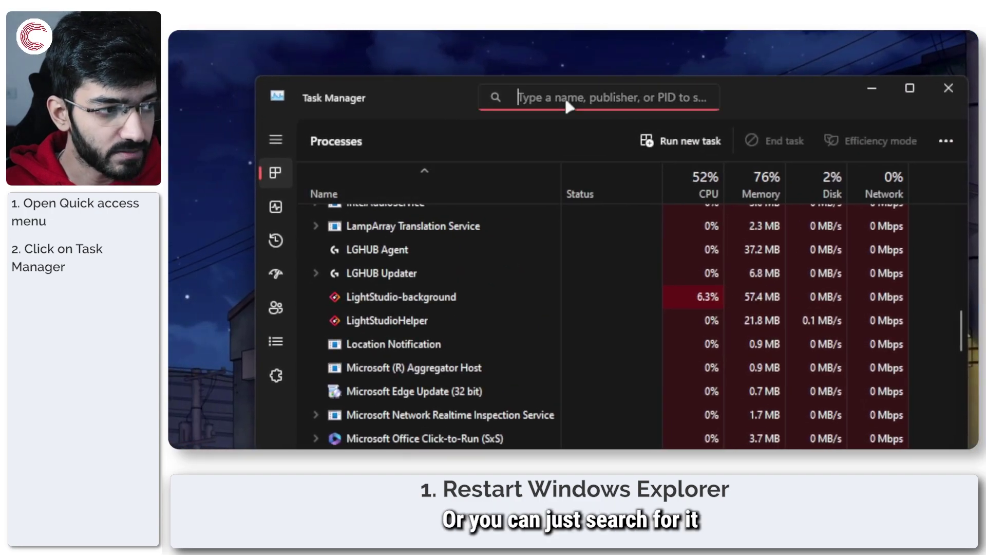
{"action": "type", "text": "windows"}
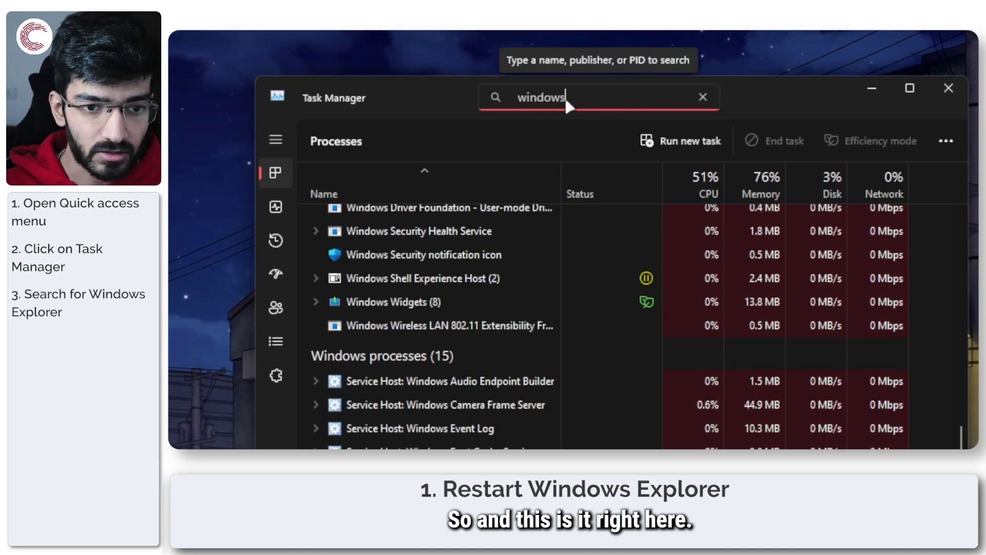
{"action": "scroll", "coordinate": [574, 247], "scroll_direction": "down", "scroll_amount": 3}
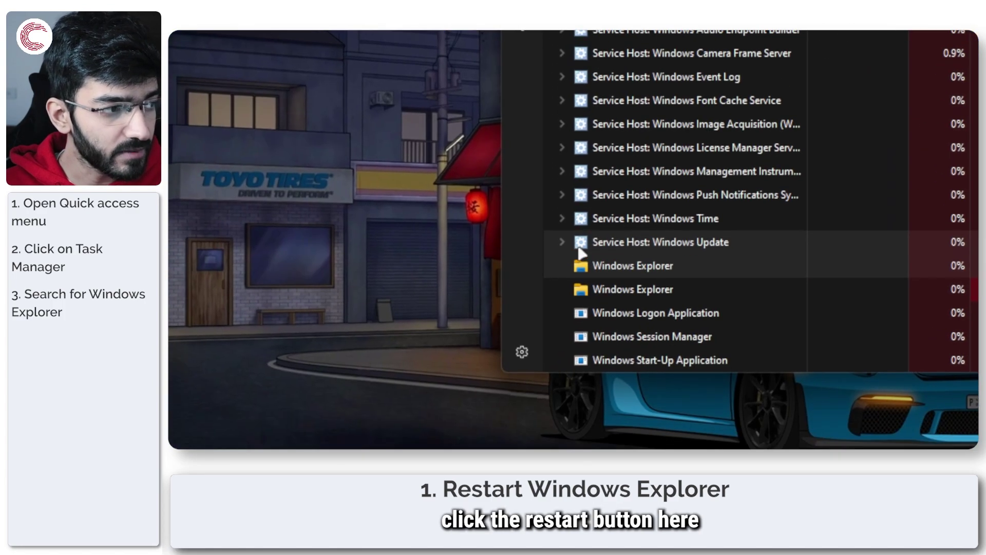
{"action": "right_click", "coordinate": [641, 276]}
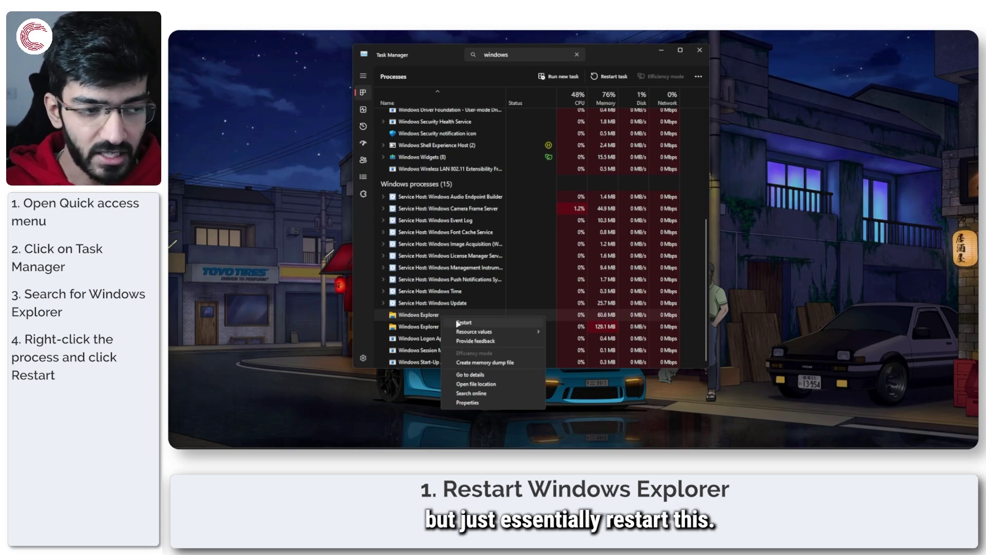
Step: Restart Windows Explorer from its context menu
{"action": "left_click", "coordinate": [462, 323]}
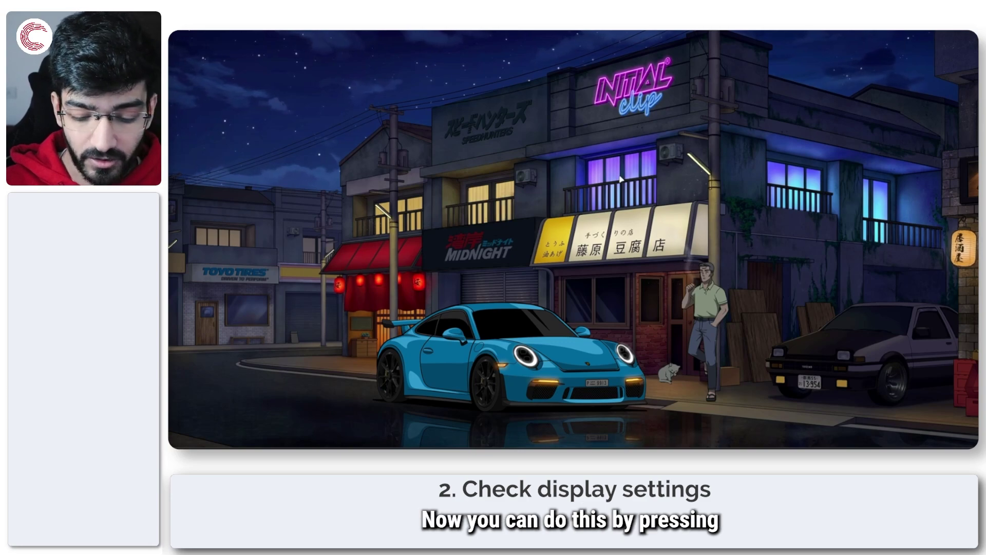
Step: Review System > Display settings: recommended 200% scale and 2880 × 1800 resolution
{"action": "key", "text": "super+i"}
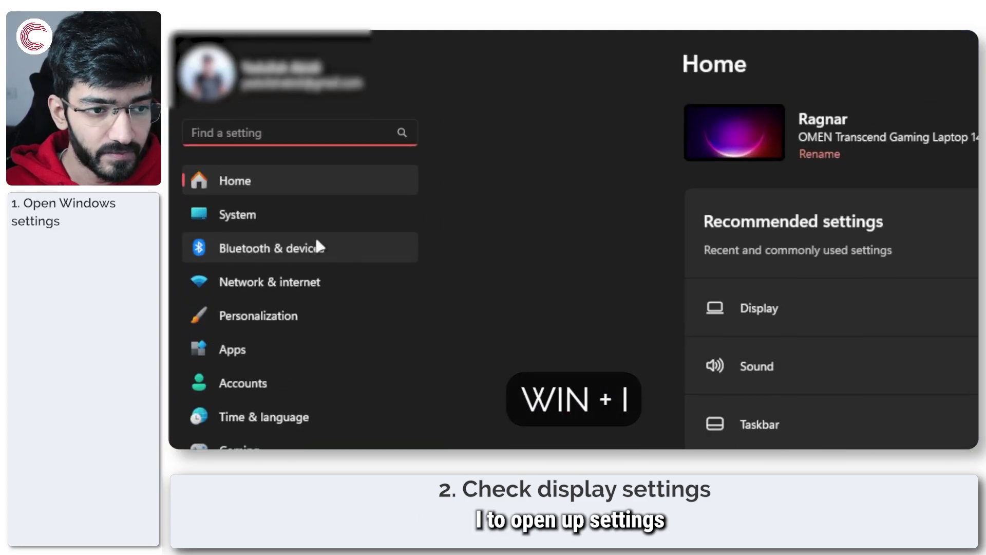
{"action": "left_click", "coordinate": [308, 211]}
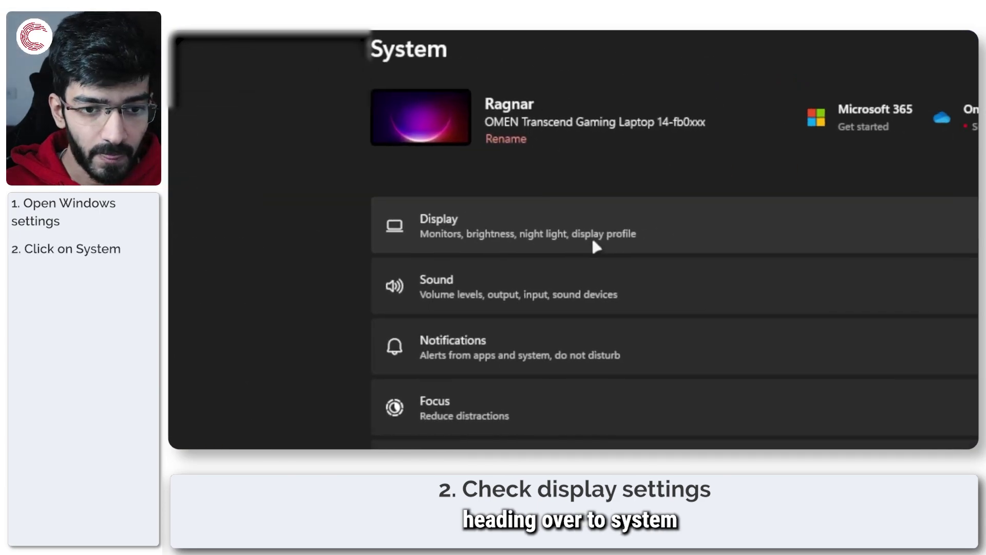
{"action": "left_click", "coordinate": [581, 237]}
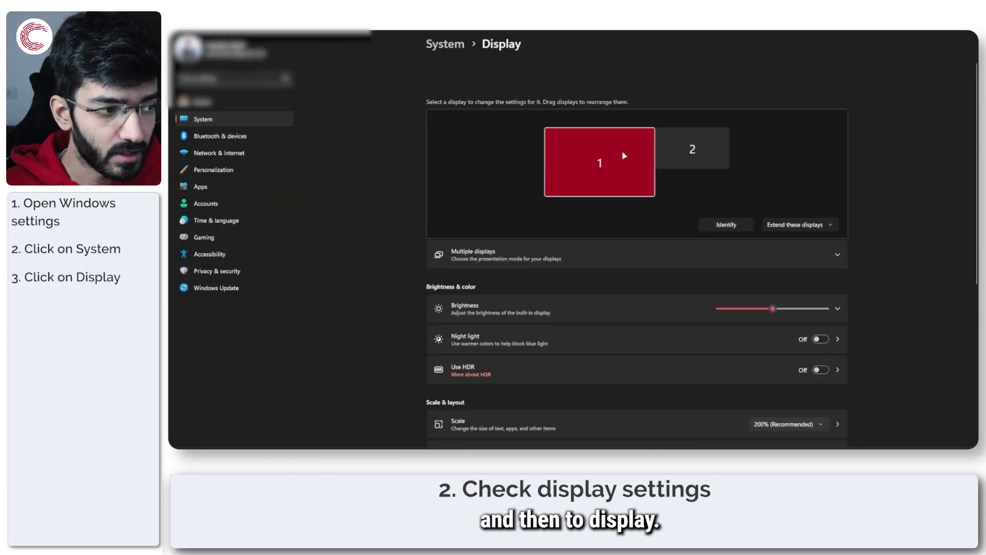
{"action": "scroll", "coordinate": [662, 210], "scroll_direction": "down", "scroll_amount": 3}
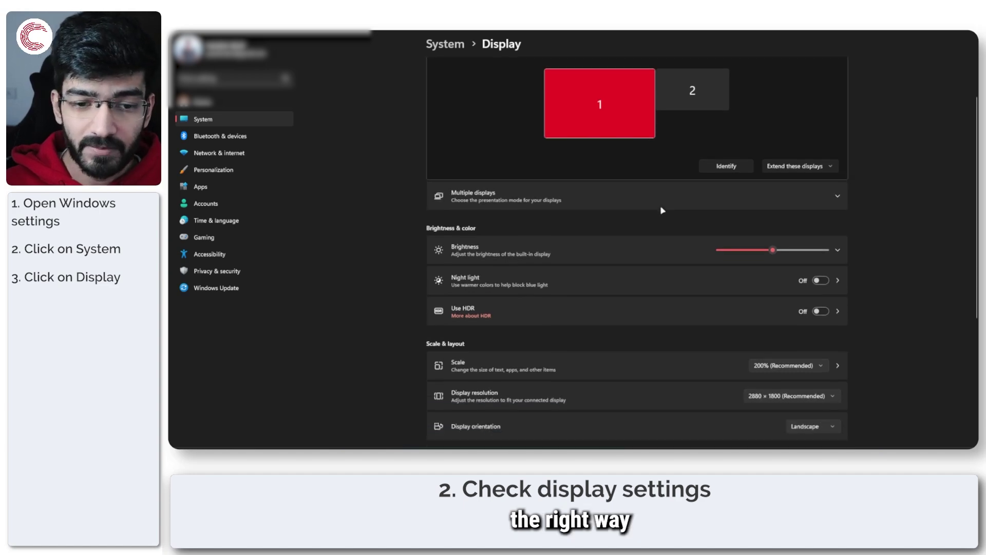
{"action": "scroll", "coordinate": [662, 210], "scroll_direction": "down", "scroll_amount": 3}
{"action": "scroll", "coordinate": [694, 224], "scroll_direction": "down", "scroll_amount": 3}
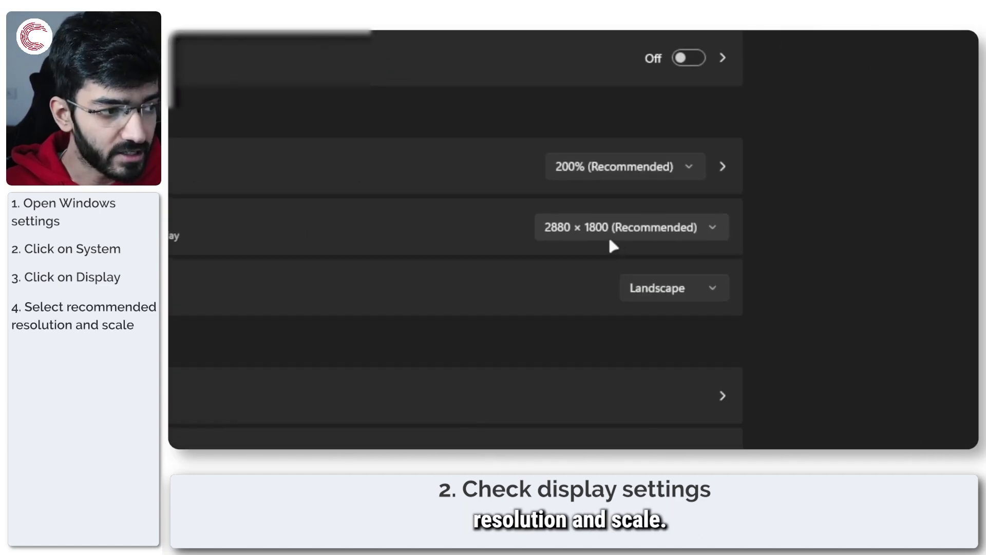
{"action": "scroll", "coordinate": [508, 222], "scroll_direction": "down", "scroll_amount": 2}
{"action": "scroll", "coordinate": [386, 247], "scroll_direction": "down", "scroll_amount": 3}
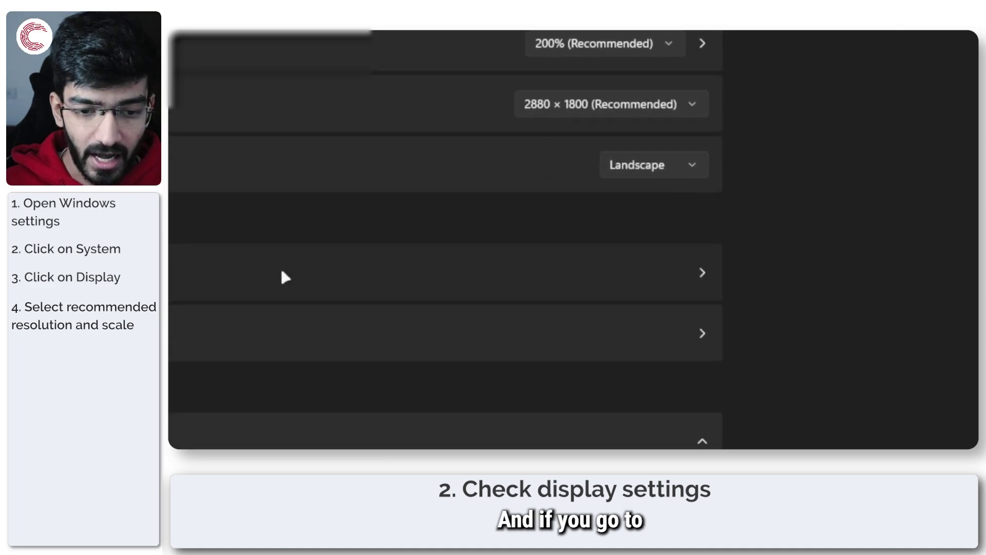
{"action": "left_click", "coordinate": [281, 266]}
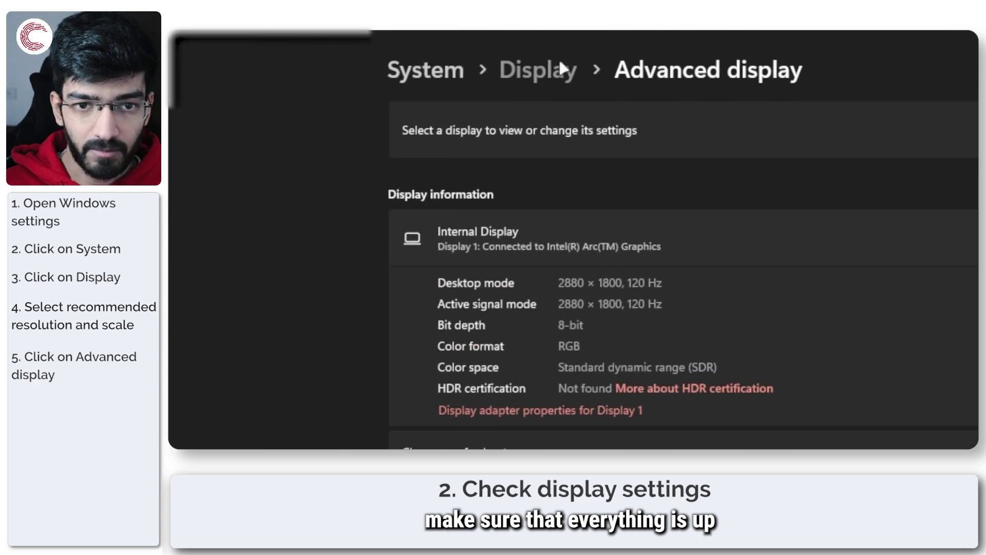
Step: Go back from the 2880 × 1800, 120 Hz advanced display info to Display, with HDR off
{"action": "left_click", "coordinate": [562, 68]}
{"action": "scroll", "coordinate": [614, 317], "scroll_direction": "down", "scroll_amount": 2}
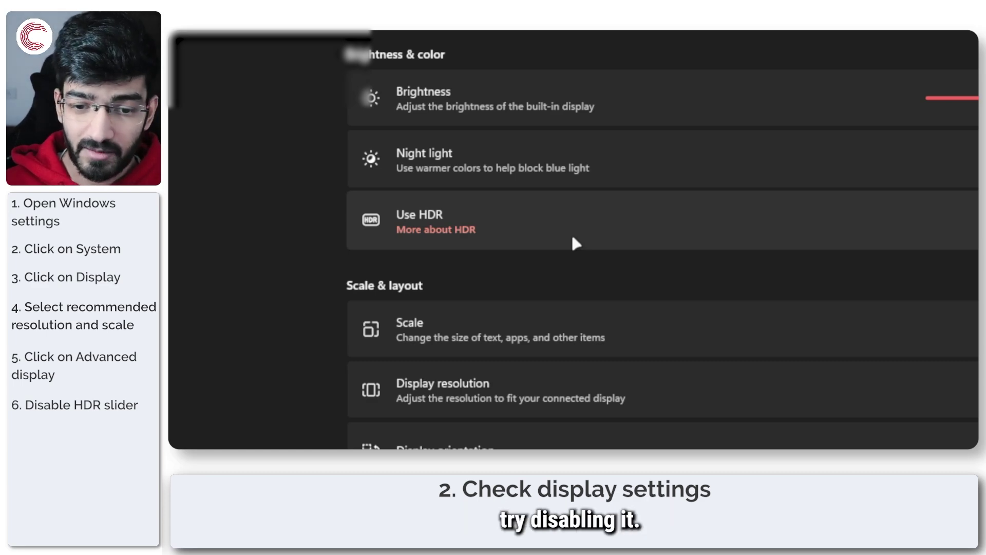
{"action": "scroll", "coordinate": [571, 232], "scroll_direction": "down", "scroll_amount": 2}
{"action": "scroll", "coordinate": [571, 232], "scroll_direction": "down", "scroll_amount": 1}
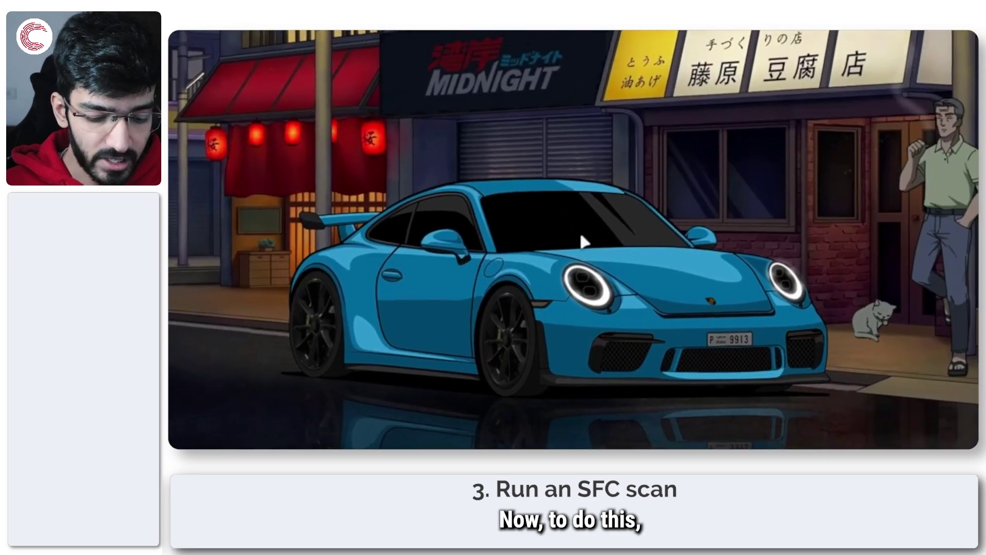
Step: Launch Command Prompt as administrator from the Start menu
{"action": "key", "text": "super"}
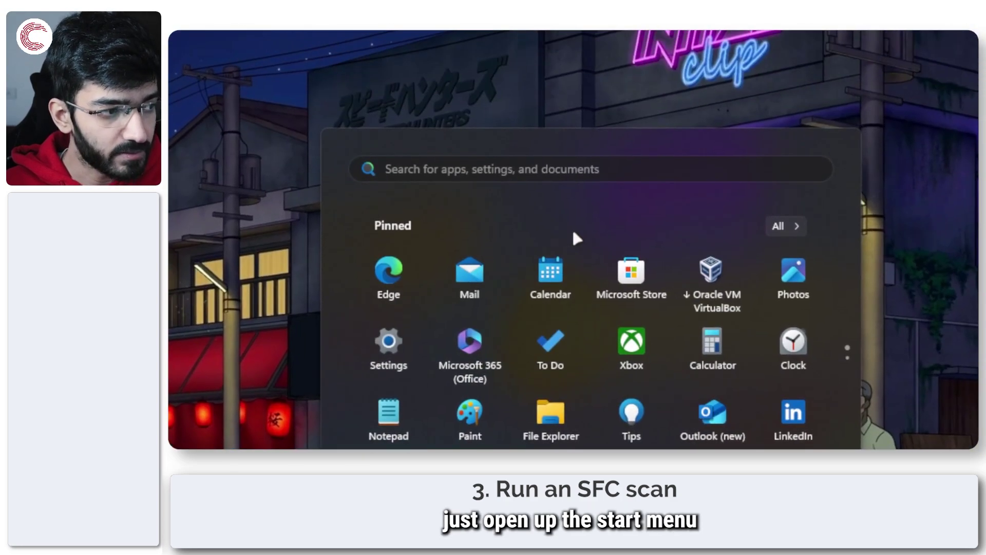
{"action": "type", "text": "com"}
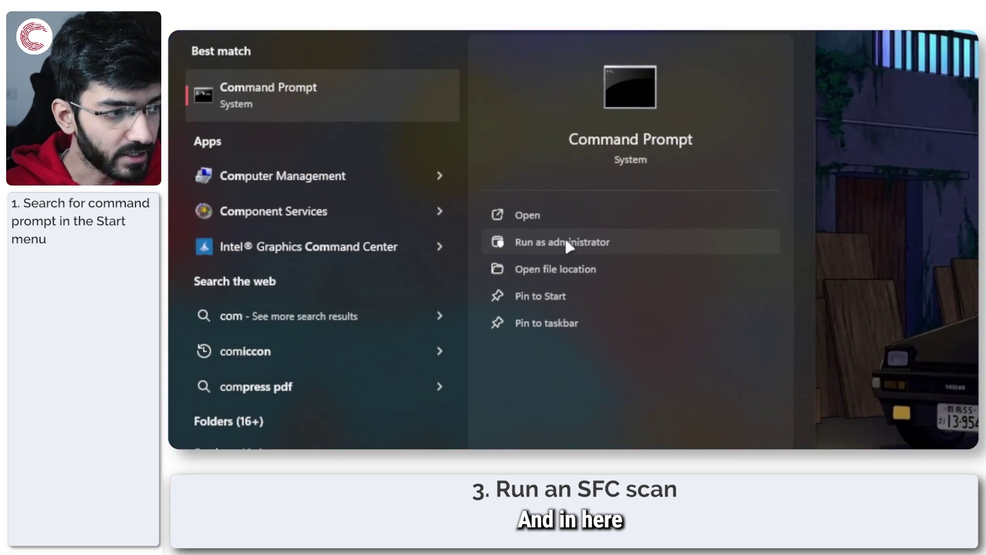
{"action": "left_click", "coordinate": [569, 245]}
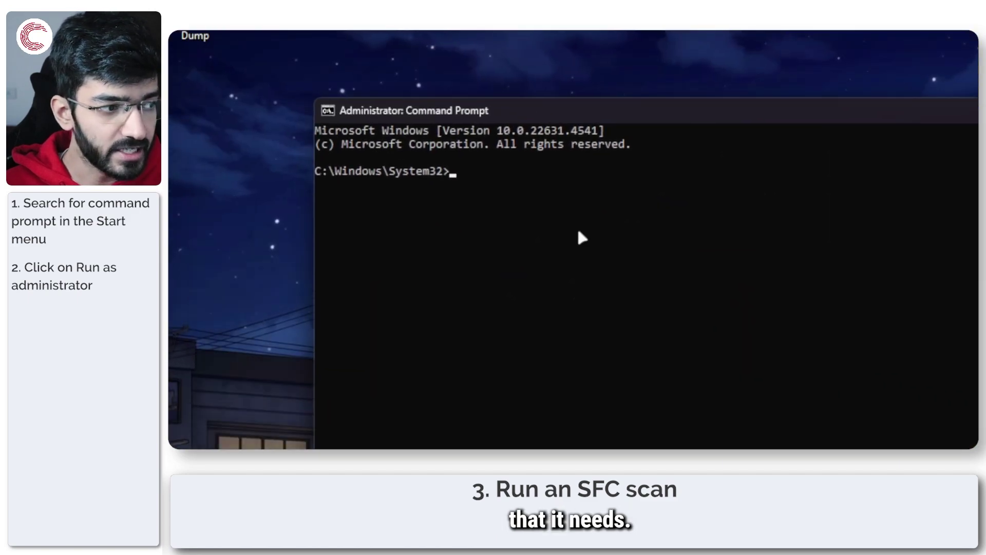
{"action": "type", "text": "sfc /"}
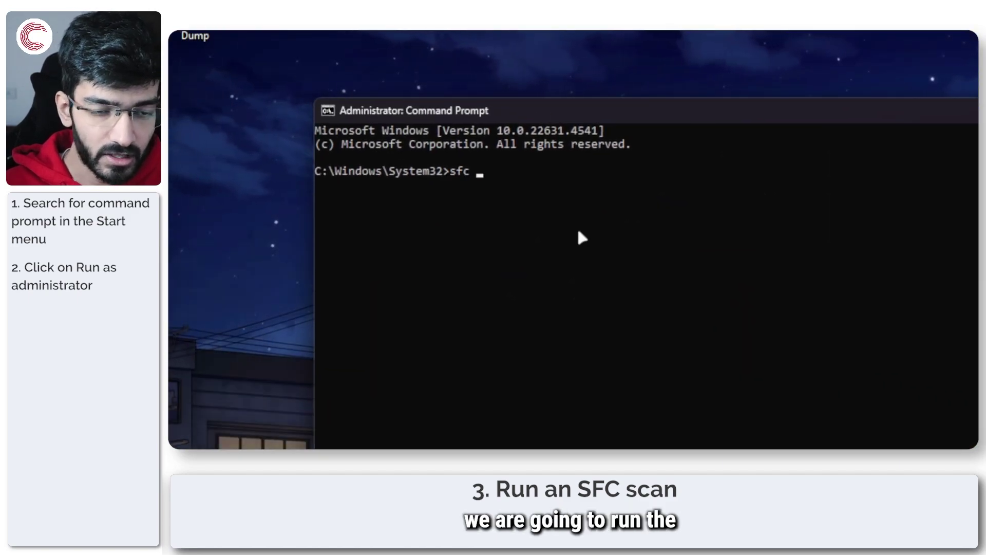
{"action": "type", "text": "scannow"}
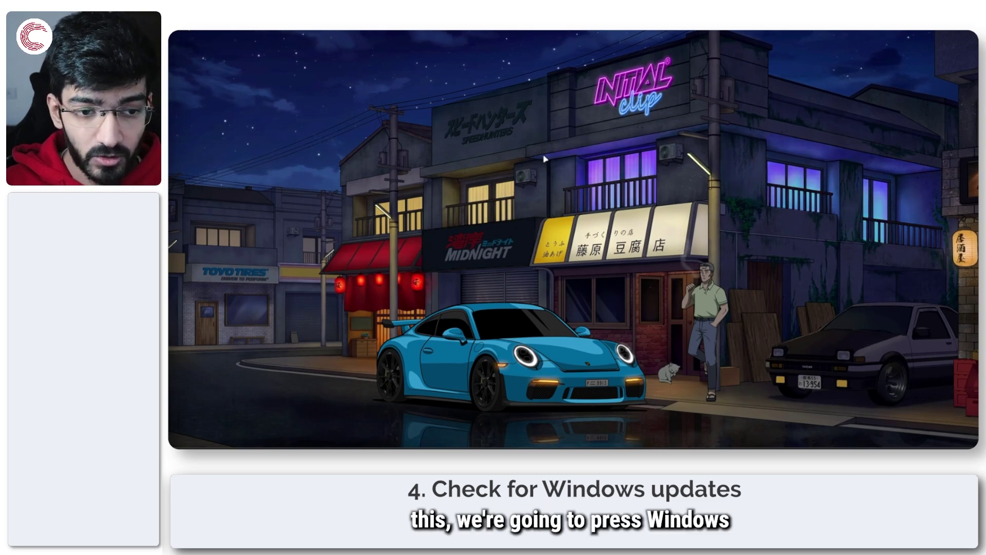
Step: Run a fresh check for updates on the Windows Update settings page
{"action": "key", "text": "super+i"}
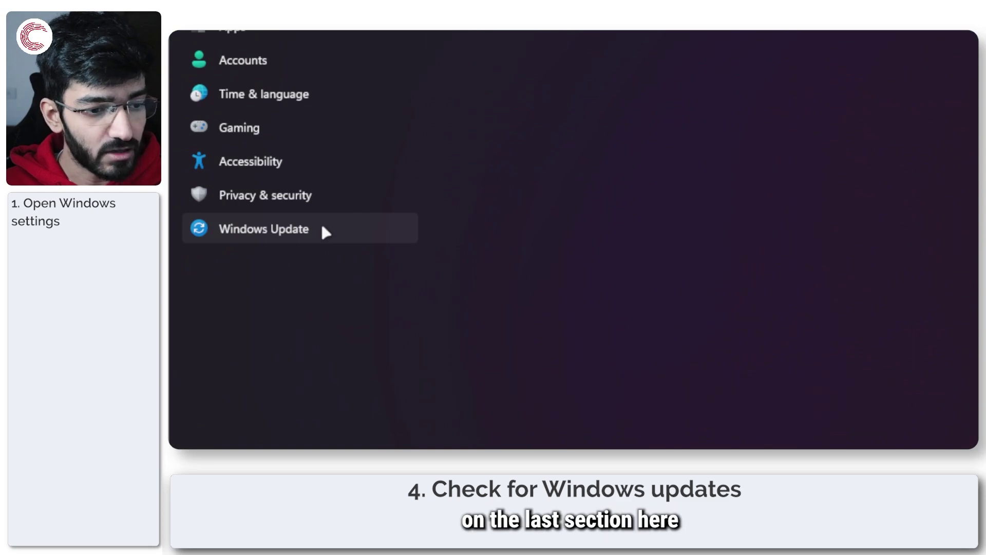
{"action": "left_click", "coordinate": [320, 222]}
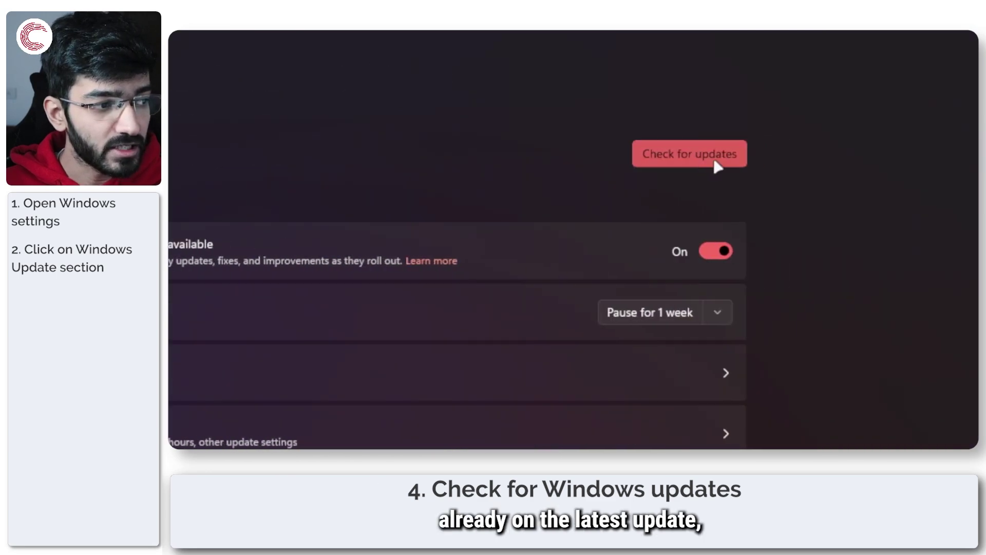
{"action": "left_click", "coordinate": [696, 166]}
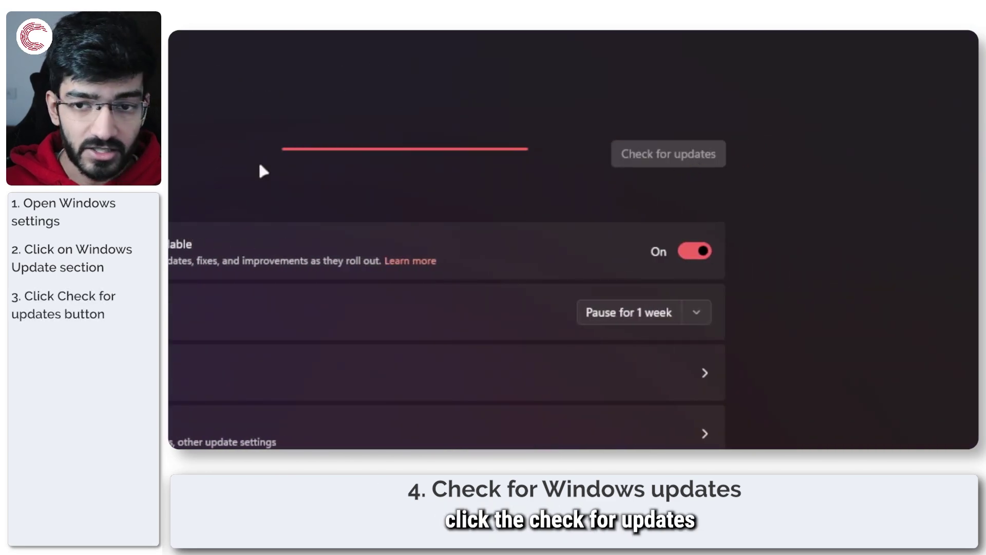